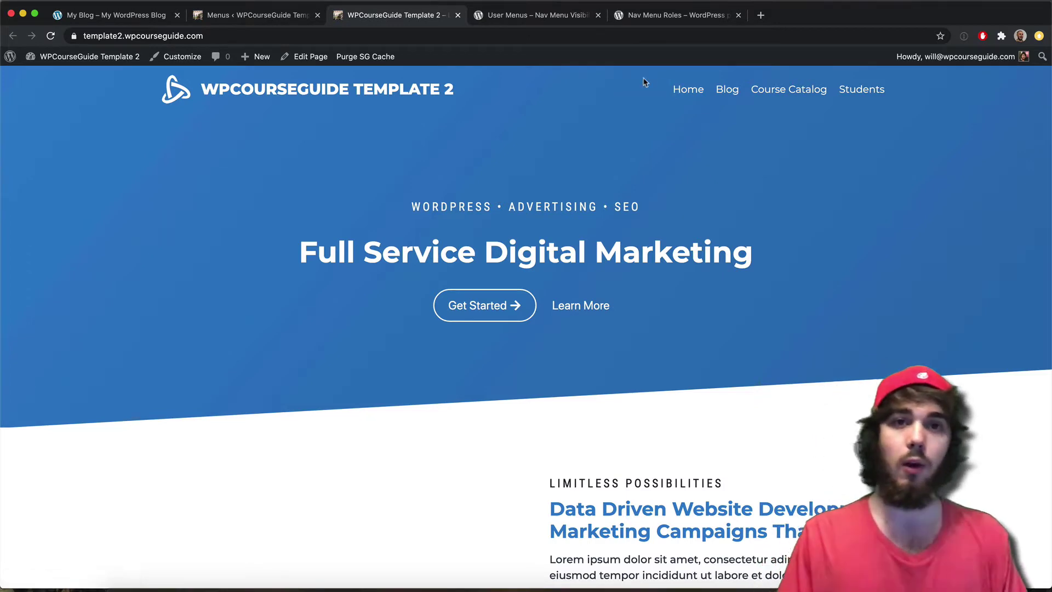
left_click(245, 15)
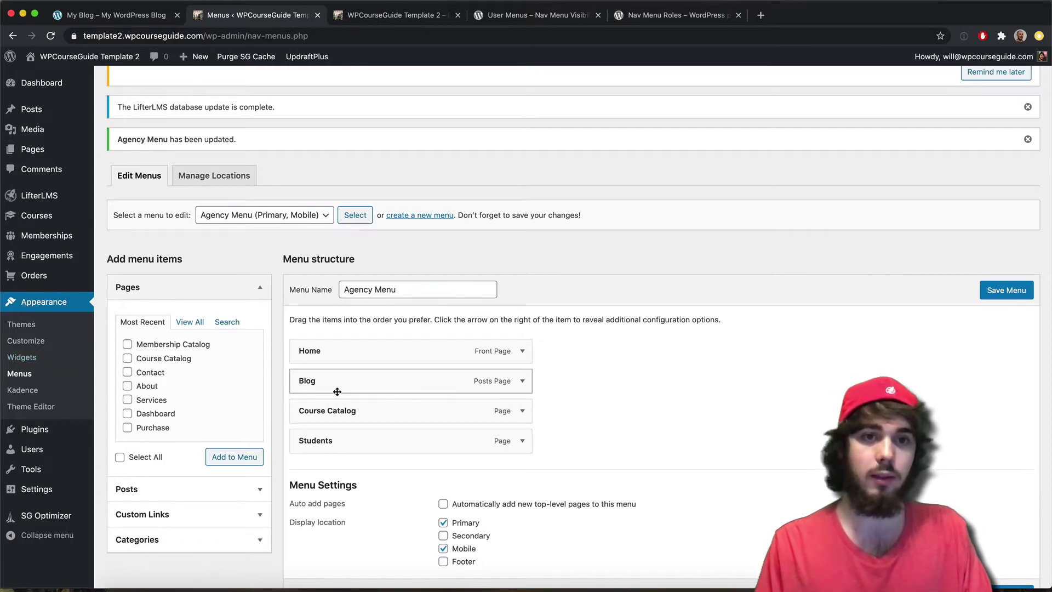
left_click(395, 15)
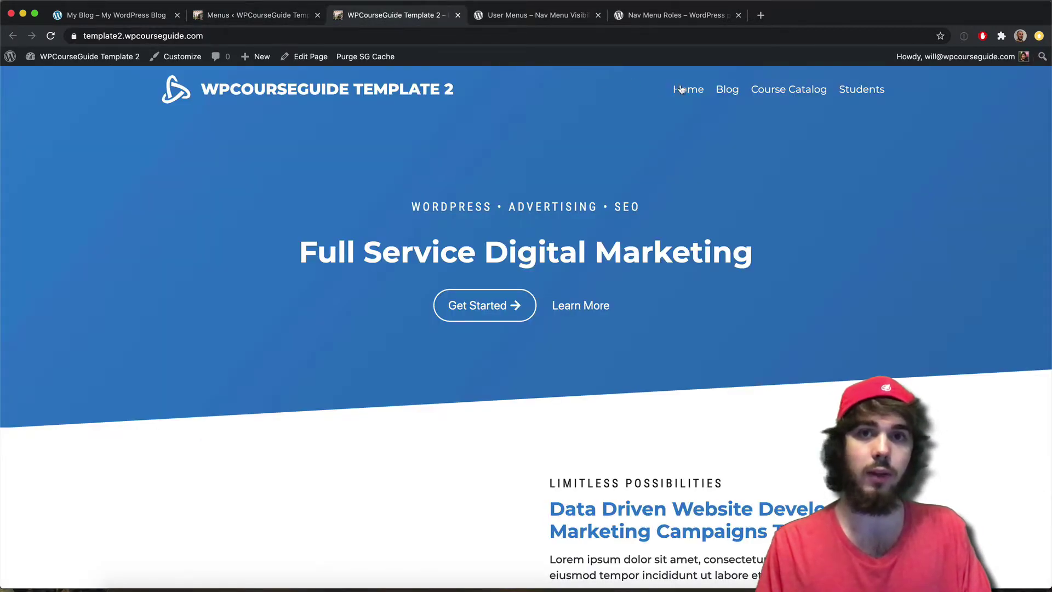
left_click(254, 24)
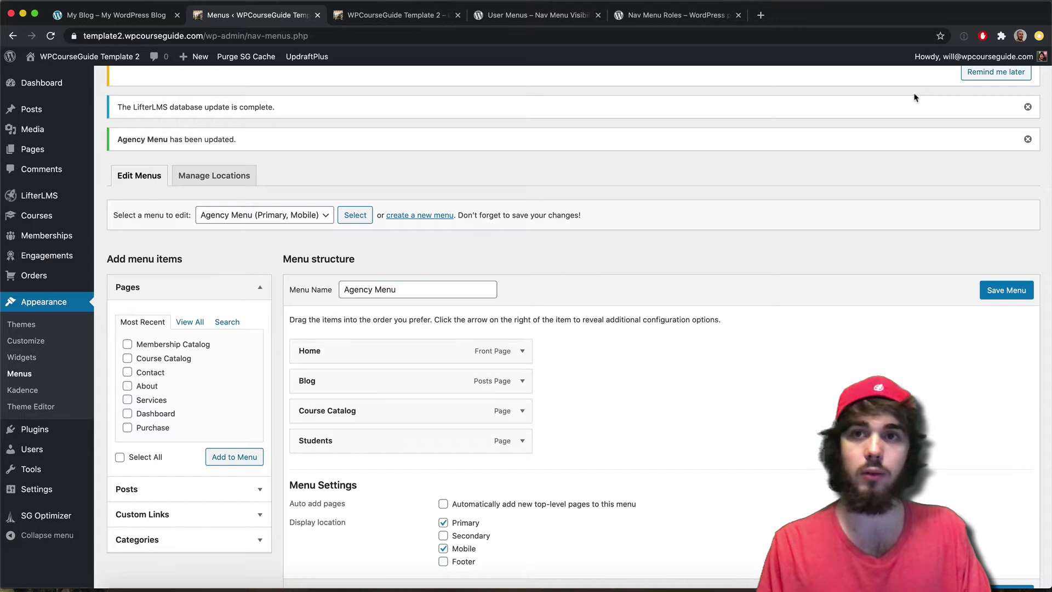
Turn on the LifterLMS panel in Screen Options on the Menus page.
scroll(915, 97, "up", 4)
left_click(946, 73)
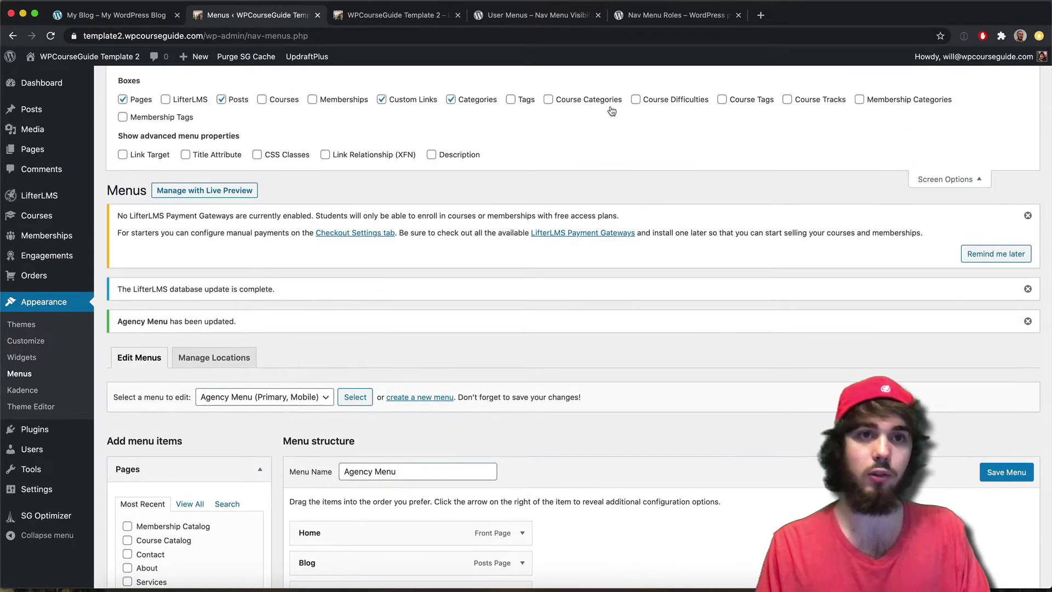
left_click(165, 99)
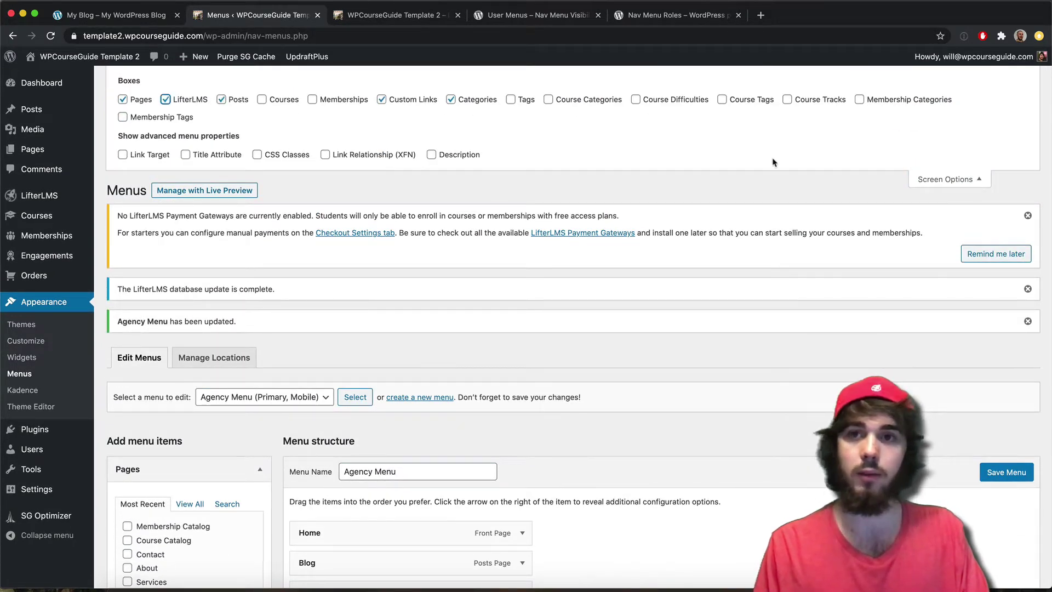
left_click(946, 179)
Add the LifterLMS Sign In and Sign Out links to the Agency Menu and save.
scroll(411, 197, "down", 3)
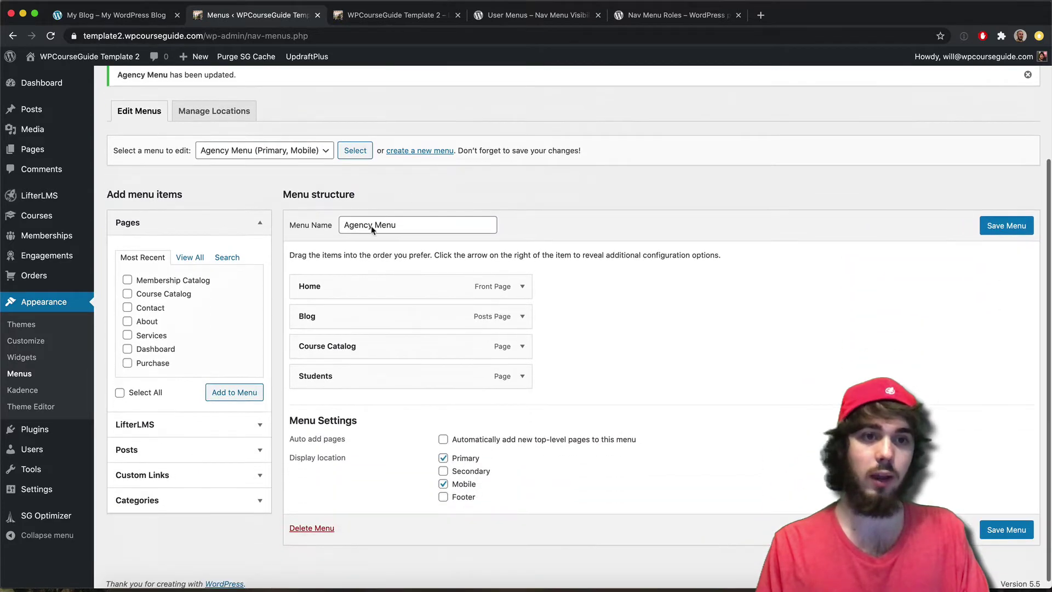
left_click(148, 429)
scroll(155, 434, "up", 3)
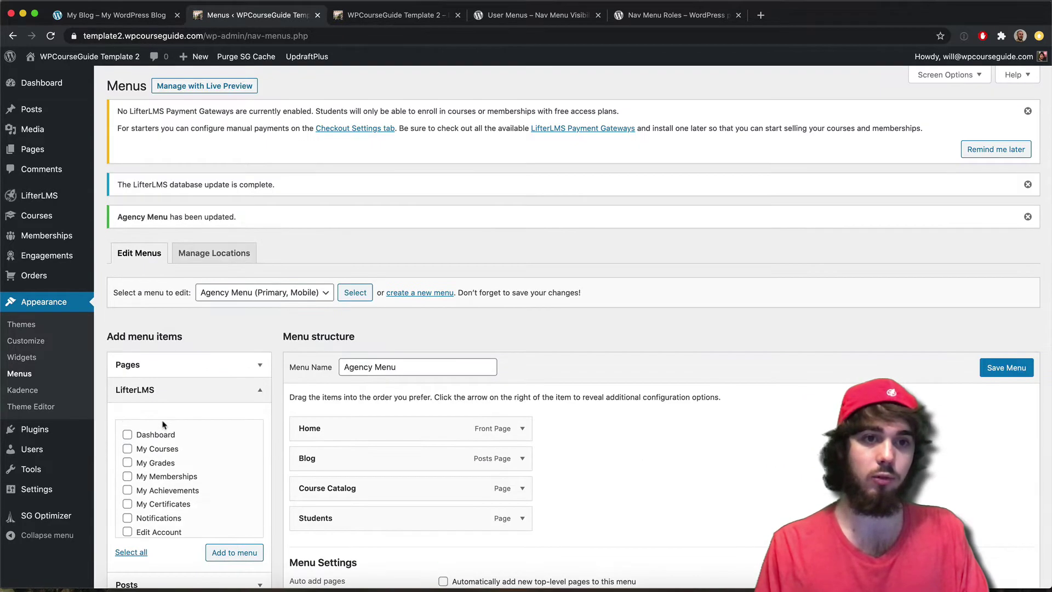
scroll(157, 457, "down", 2)
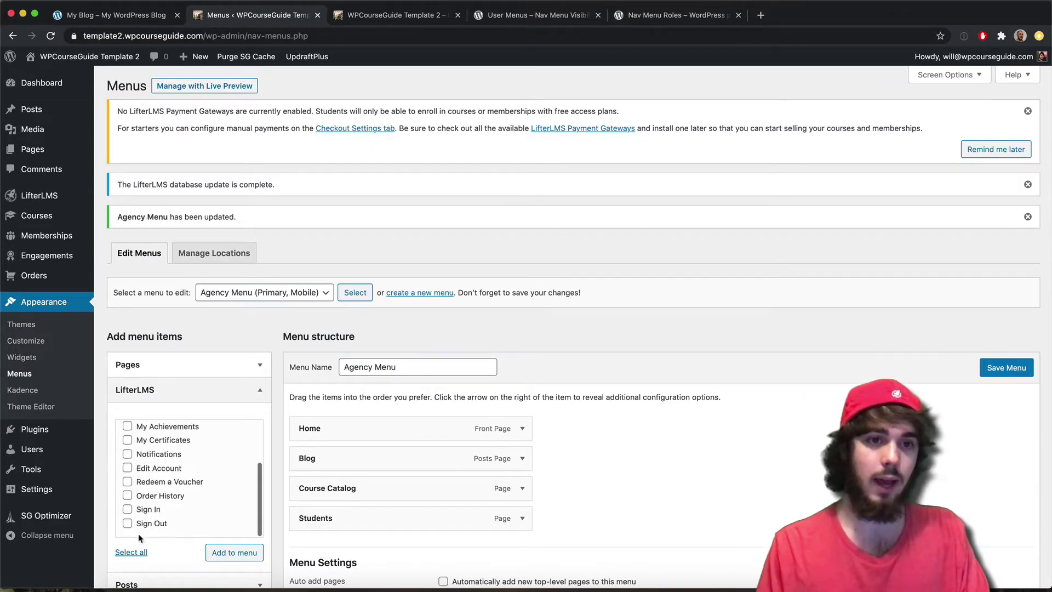
left_click(148, 521)
left_click(149, 511)
left_click(212, 547)
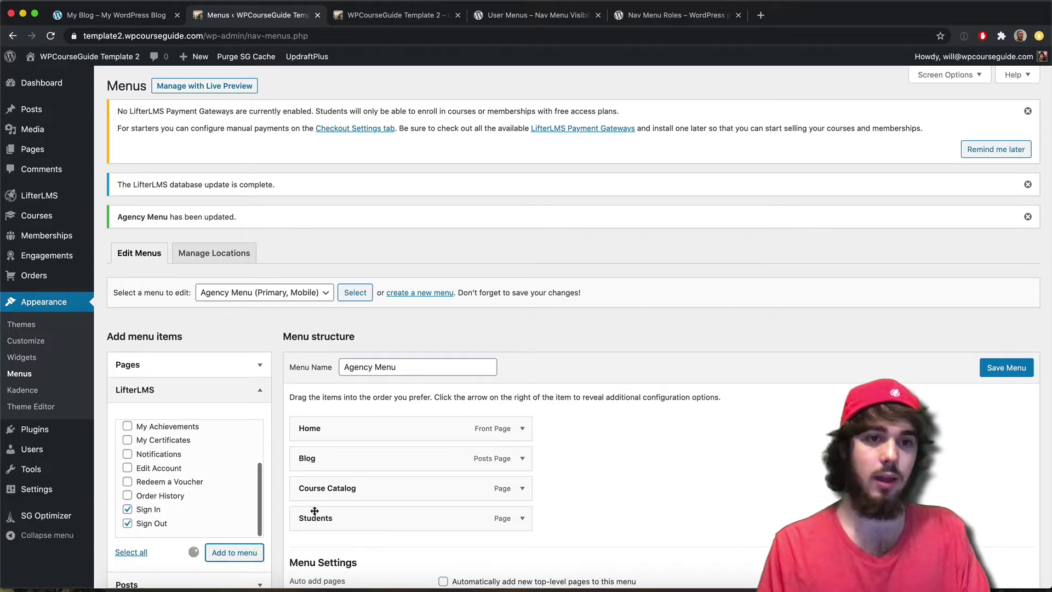
scroll(444, 434, "down", 4)
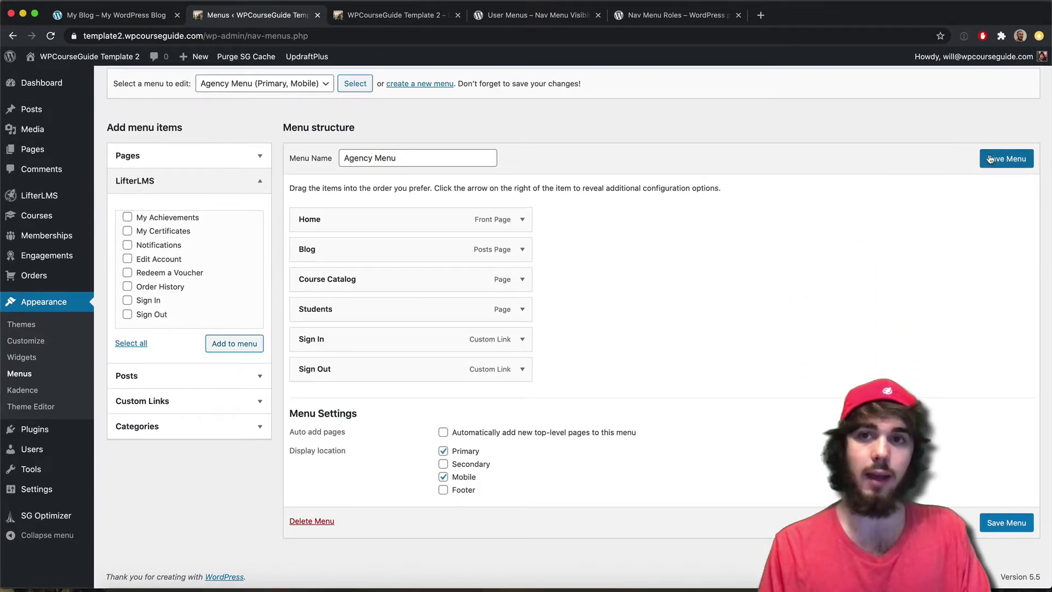
left_click(1006, 158)
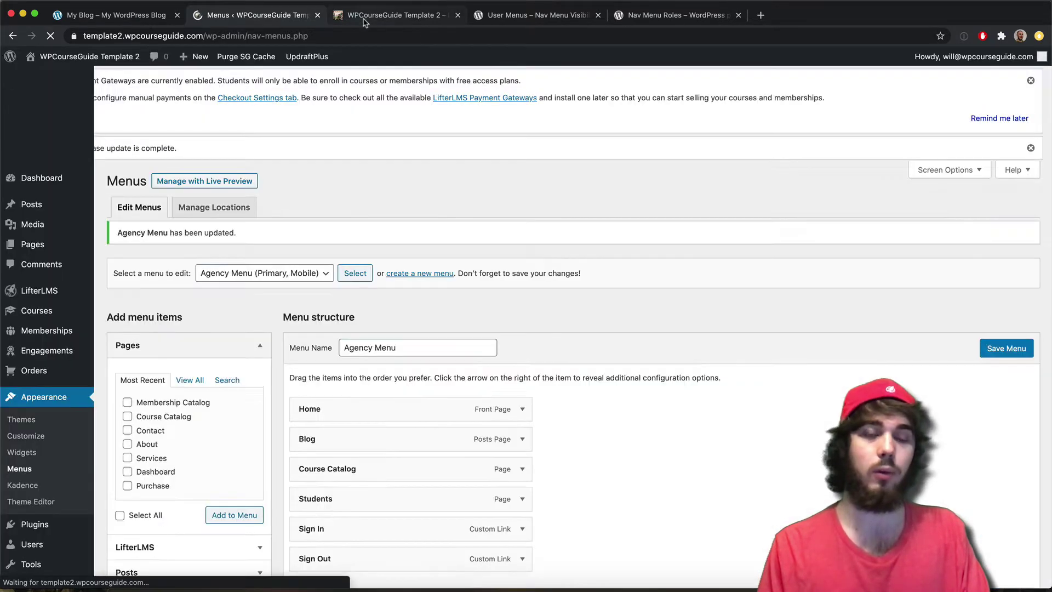
Reload the live site to see Sign Out, then back in the editor expand and collapse Home.
left_click(364, 16)
key("super+r")
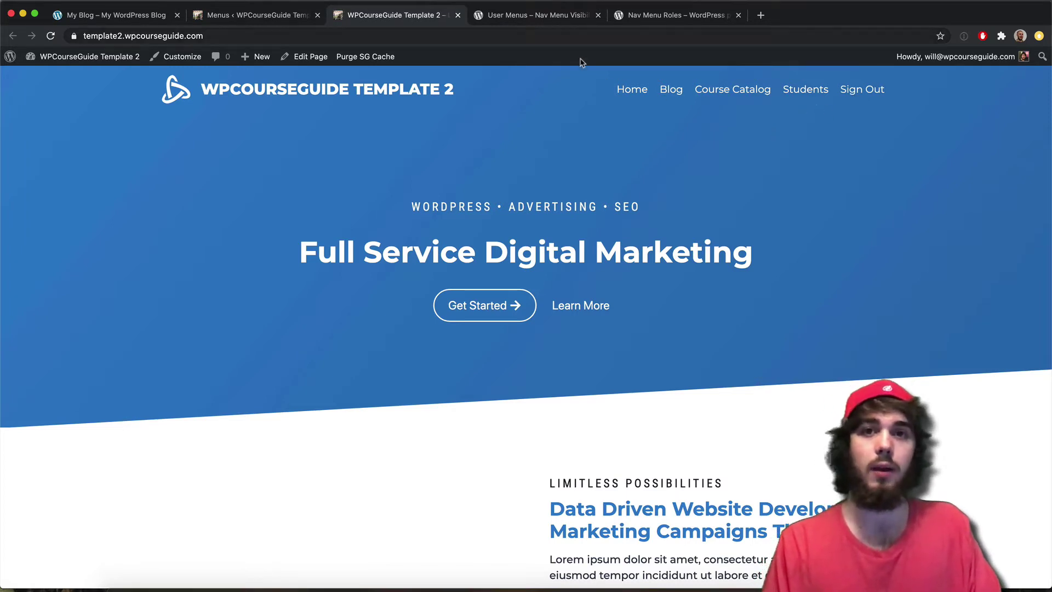
left_click(296, 15)
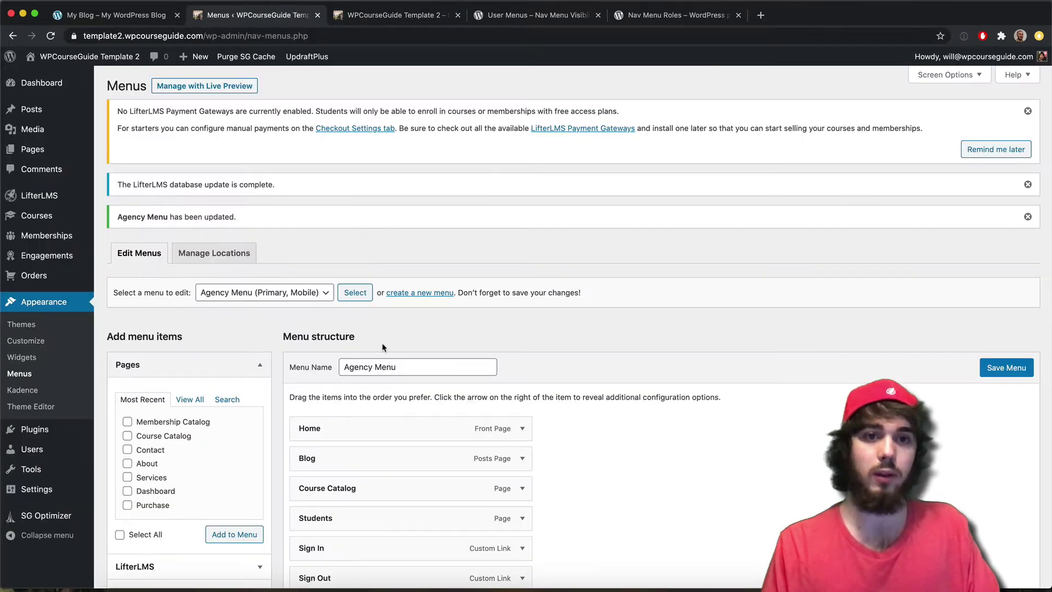
left_click(522, 428)
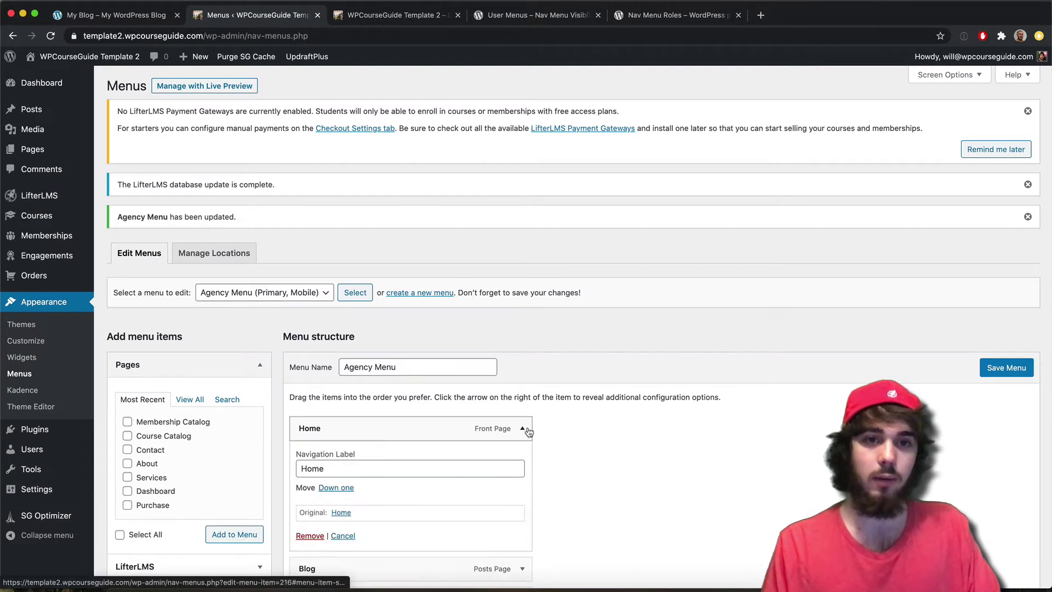
scroll(526, 433, "down", 1)
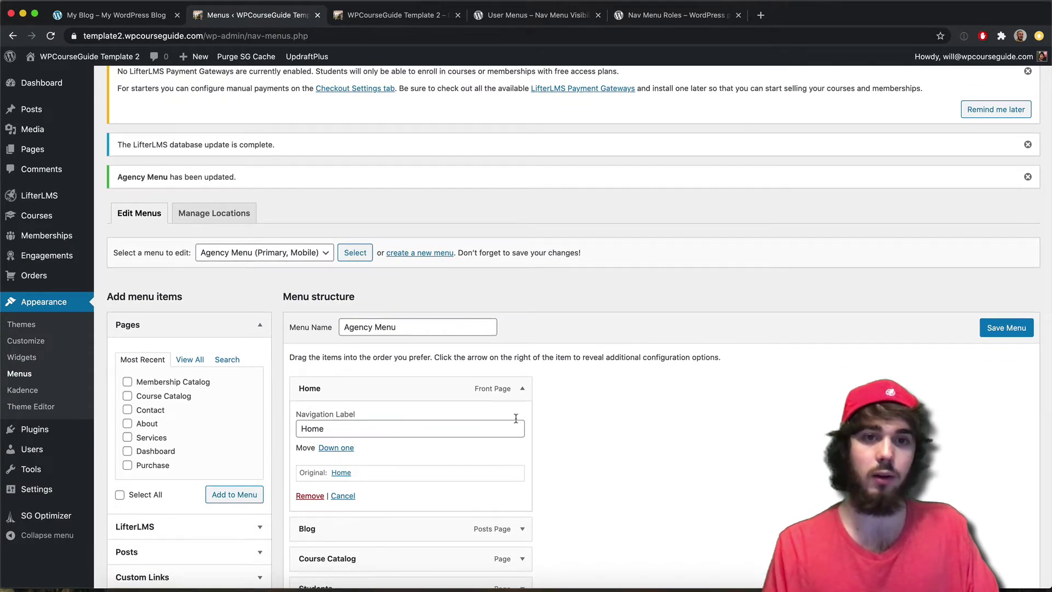
left_click(521, 388)
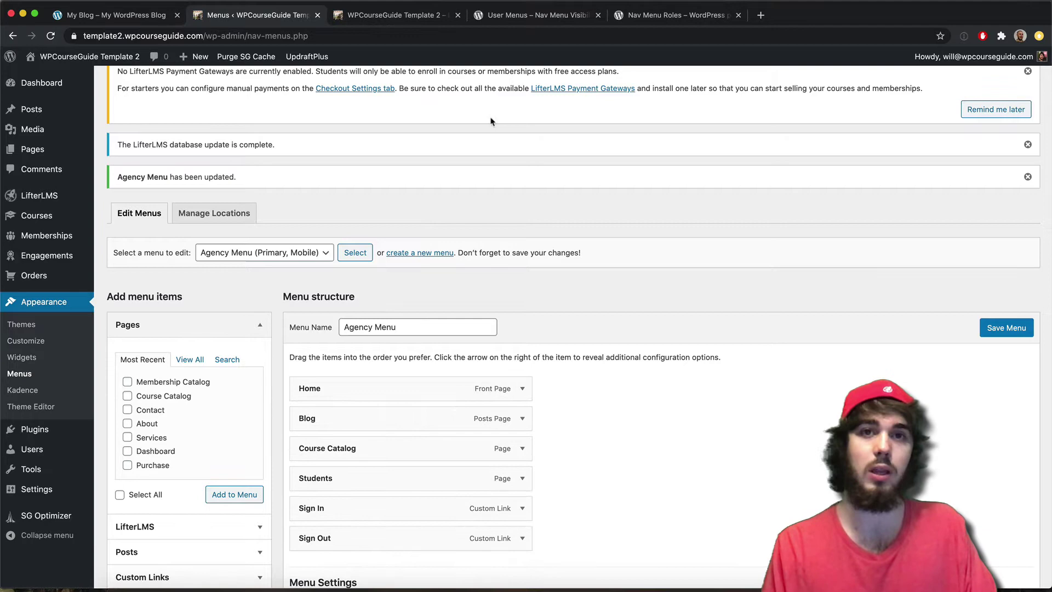
Compare User Menus with Nav Menu Roles, then download user-menus.1.2.3.zip from the User Menus page.
left_click(510, 15)
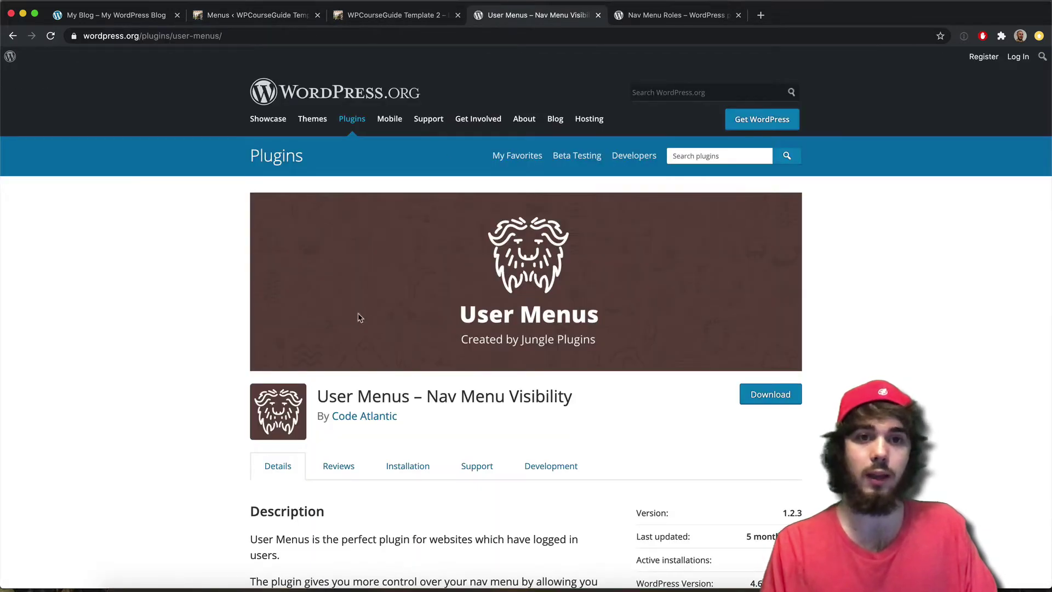
left_click(677, 15)
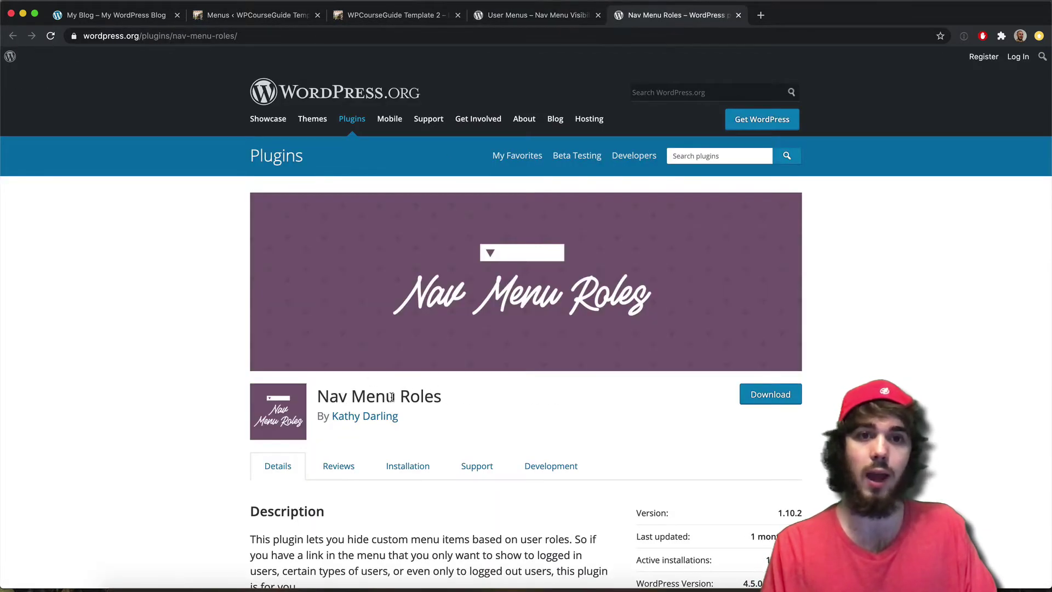
left_click(539, 16)
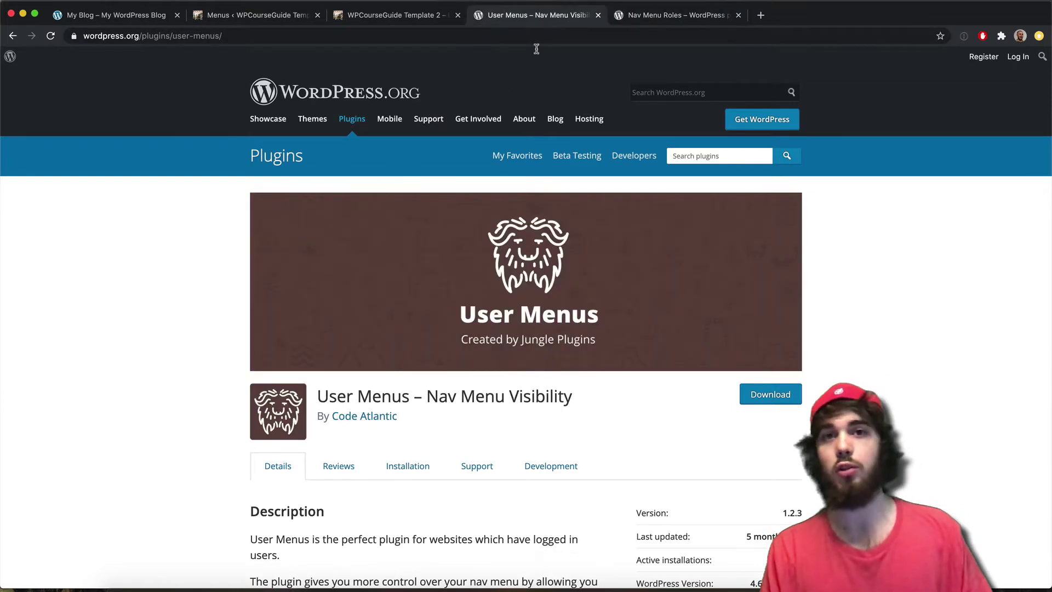
left_click(777, 396)
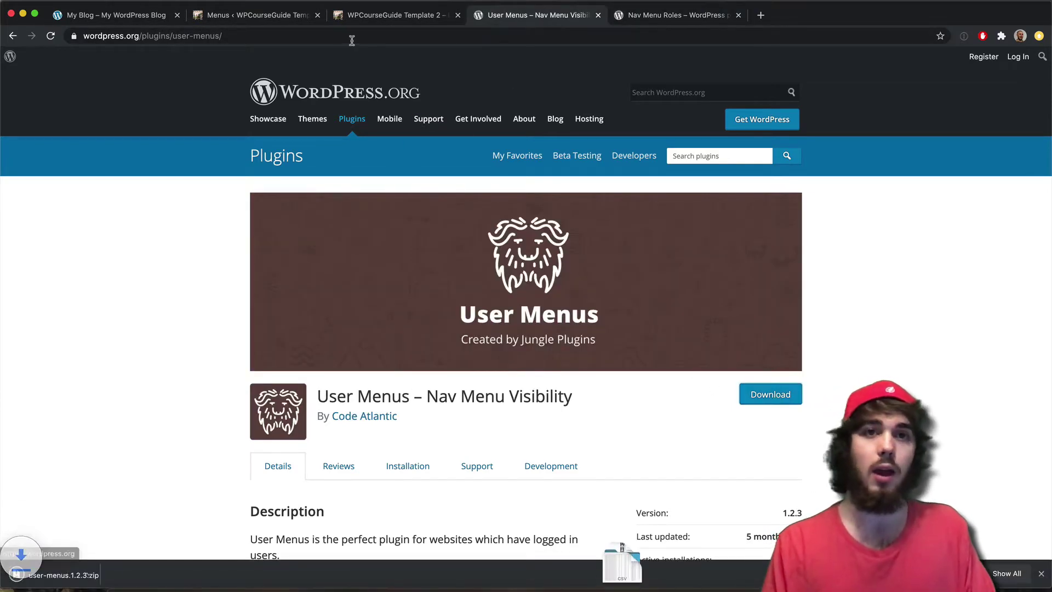
Upload user-menus.1.2.3.zip under Plugins > Add New, install it and activate the plugin.
left_click(284, 21)
mouse_move(49, 430)
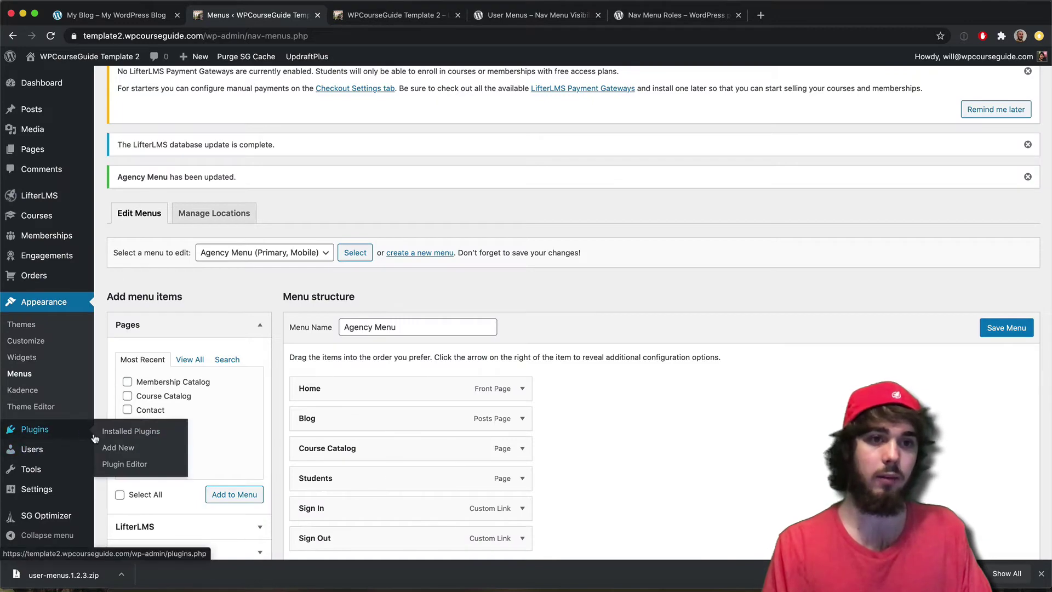
left_click(111, 449)
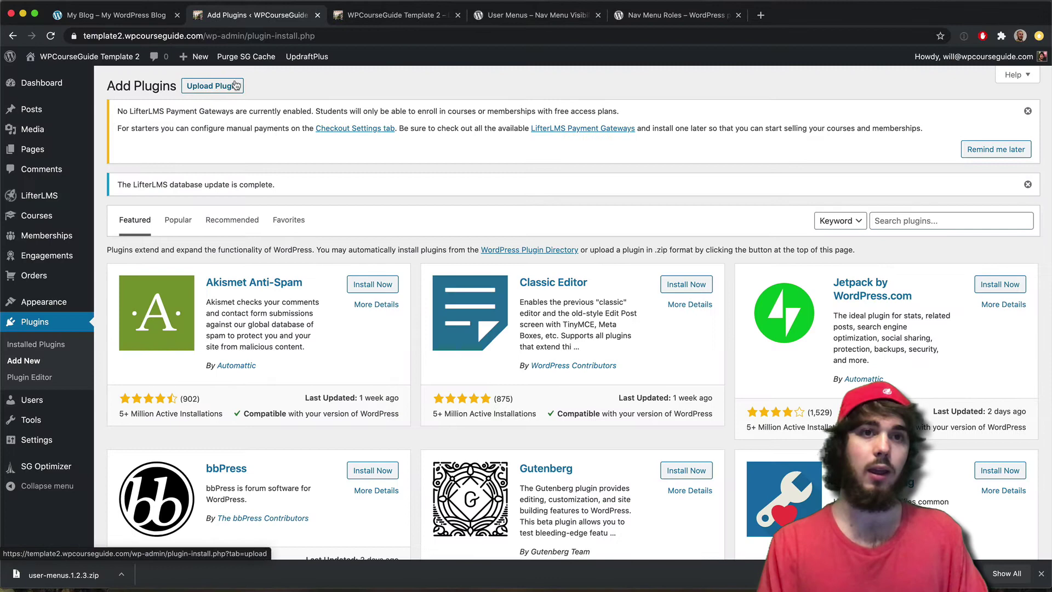
left_click(230, 87)
left_click_drag(23, 588, 491, 300)
left_click(663, 300)
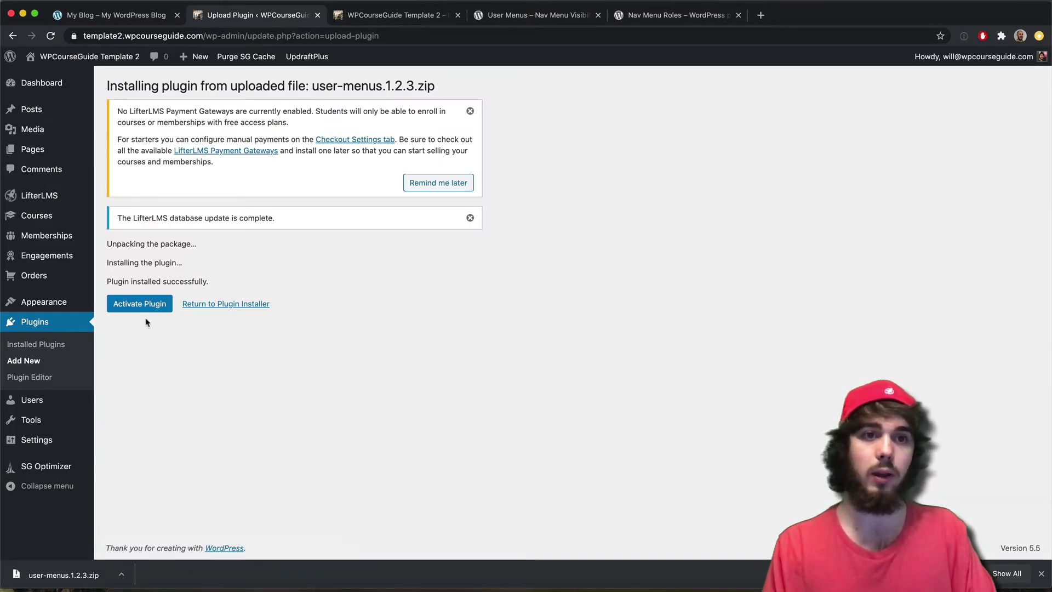
left_click(137, 308)
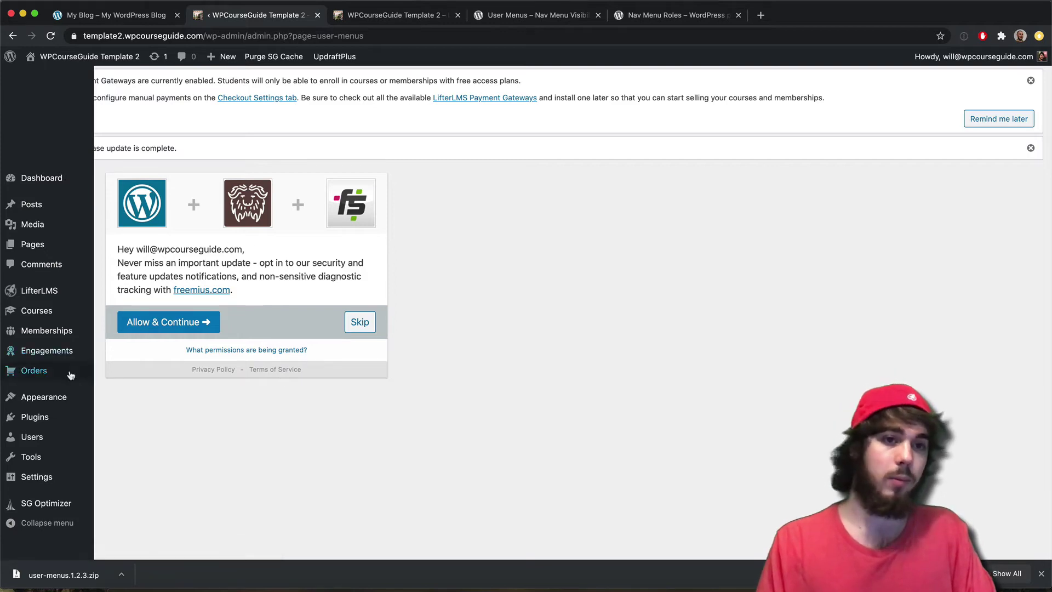
In the Agency Menu editor, set Home's 'Who can see this link?' to Logged Out Users.
mouse_move(49, 396)
left_click(115, 450)
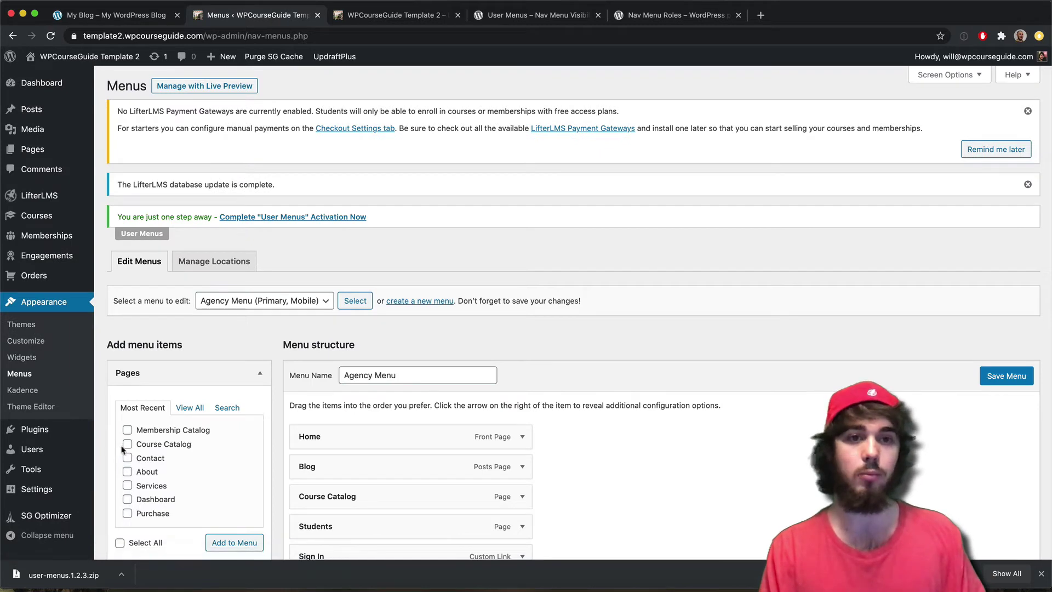
left_click(1039, 574)
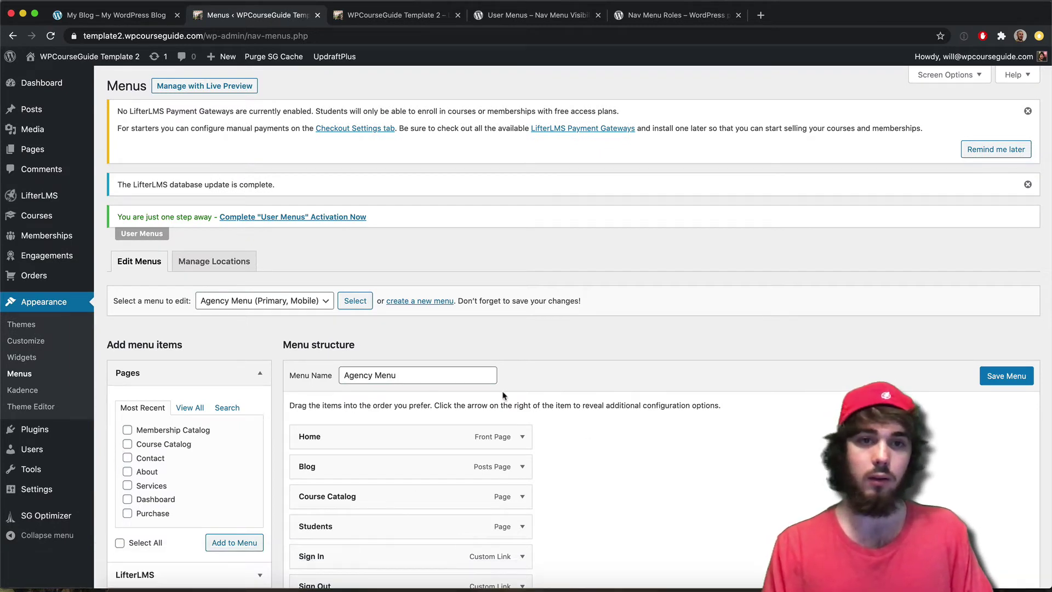
scroll(537, 380, "down", 2)
left_click(522, 371)
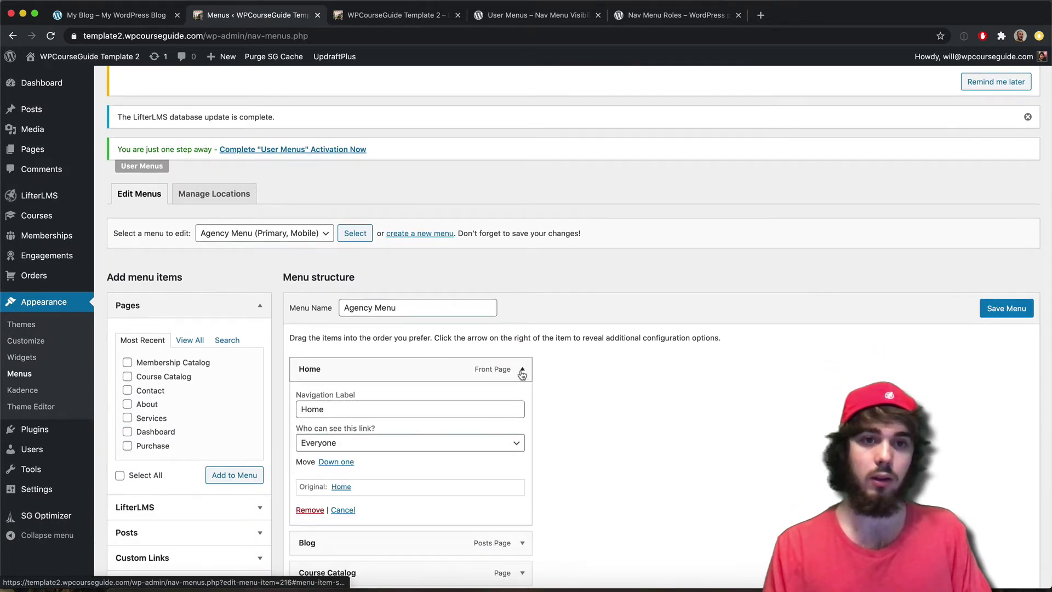
scroll(522, 375, "down", 2)
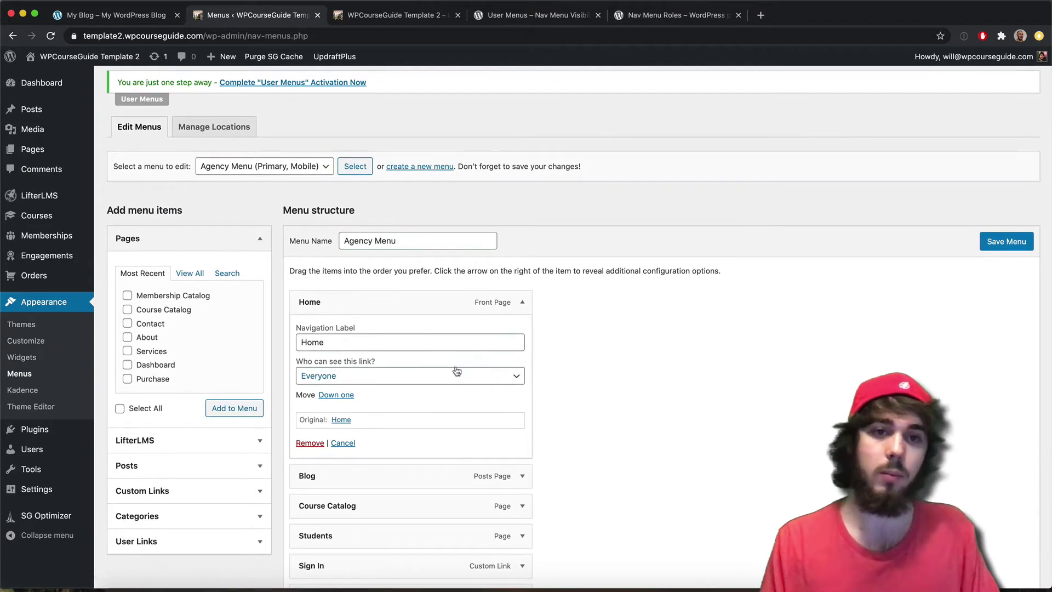
left_click(339, 376)
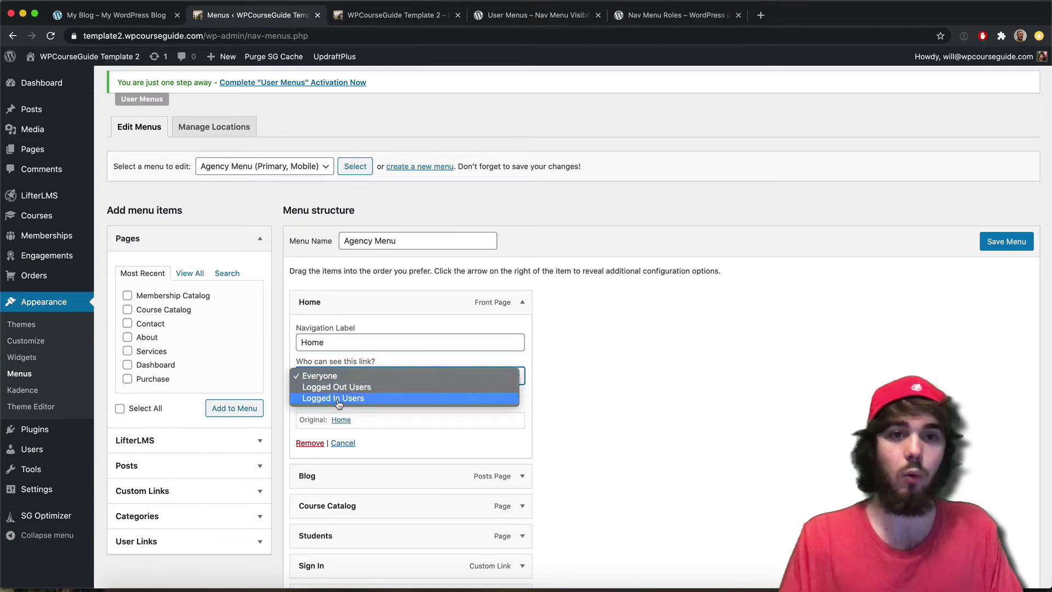
left_click(344, 390)
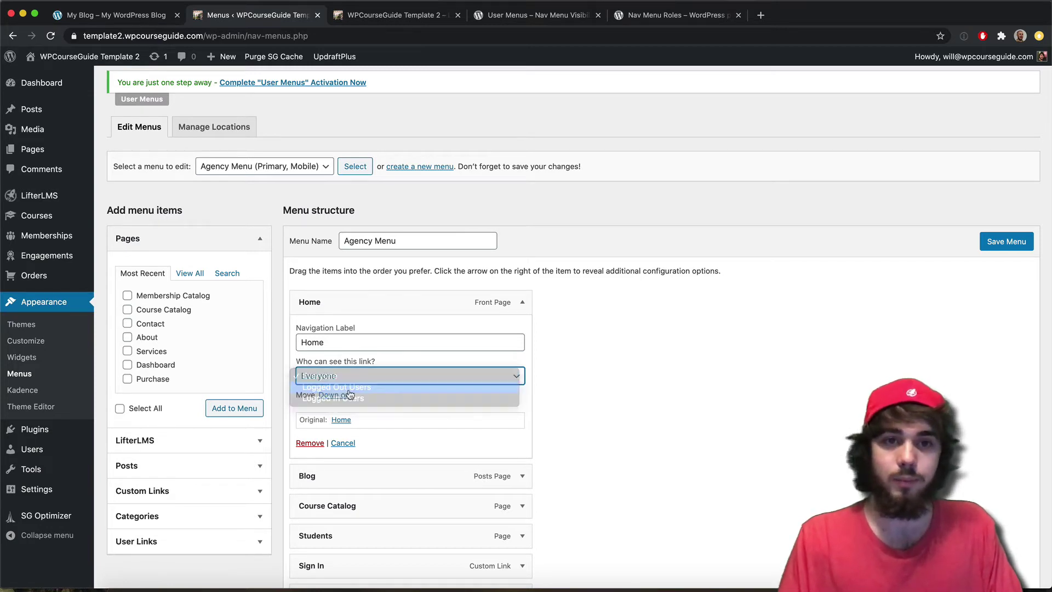
Save the Agency Menu and reload the live site to check the logged-in view.
left_click(1006, 241)
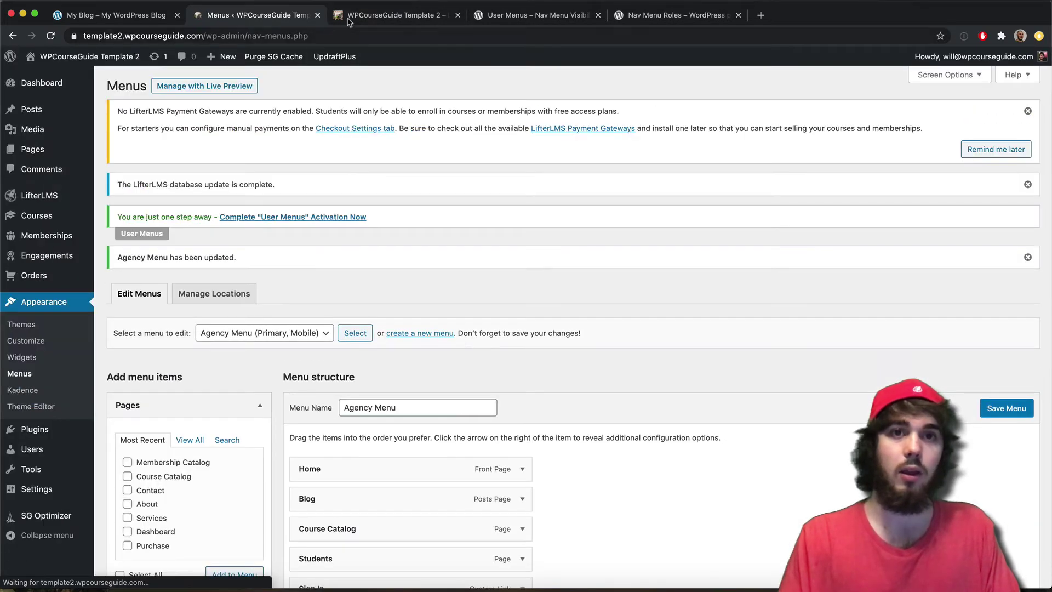
left_click(392, 15)
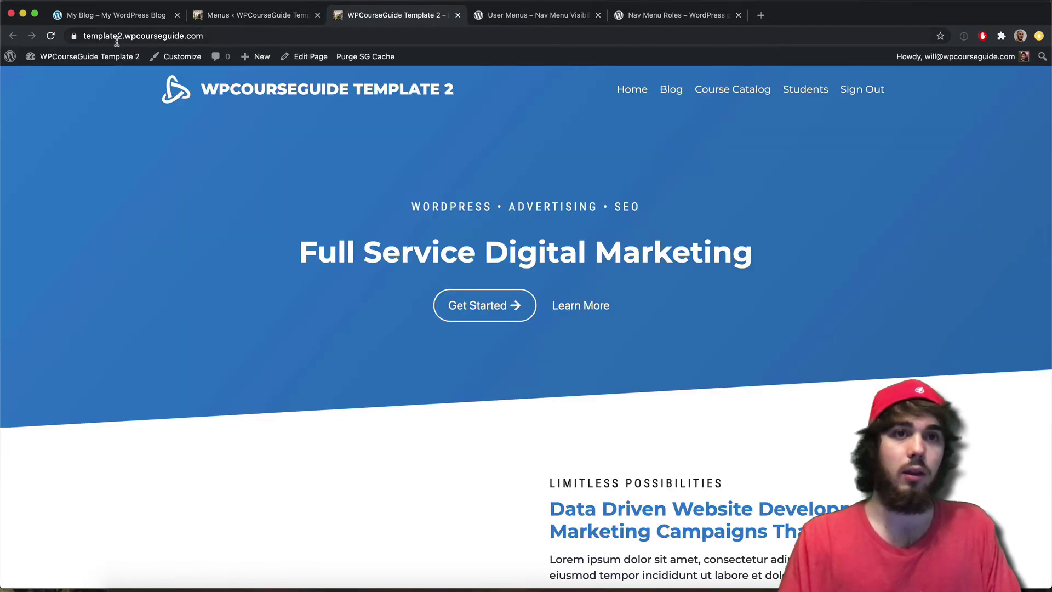
left_click(51, 36)
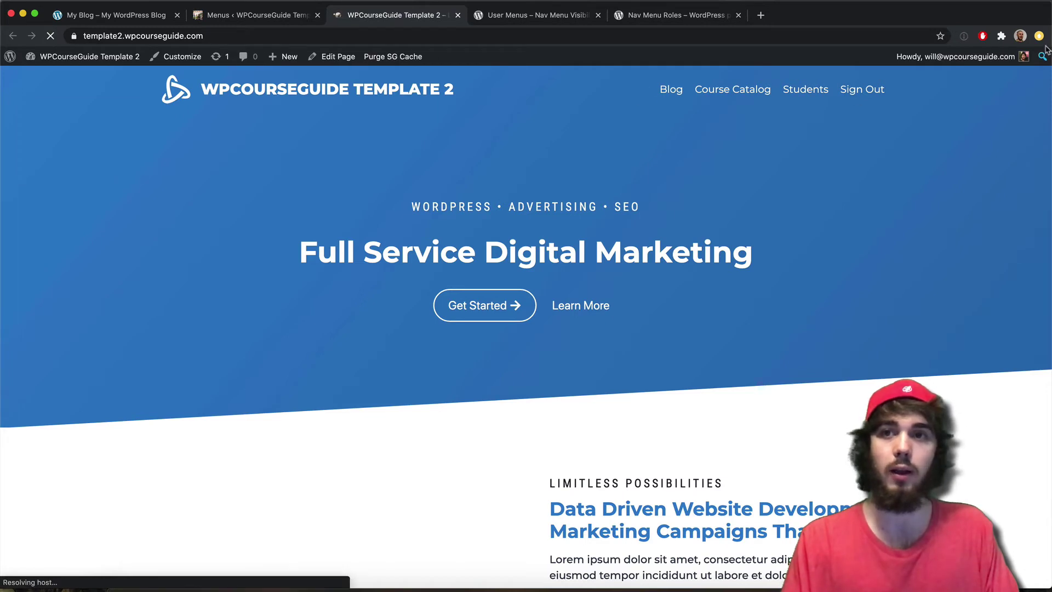
Load the site in an incognito window to see Home as a logged-out visitor, then minimize it.
left_click(680, 40)
key("super+c")
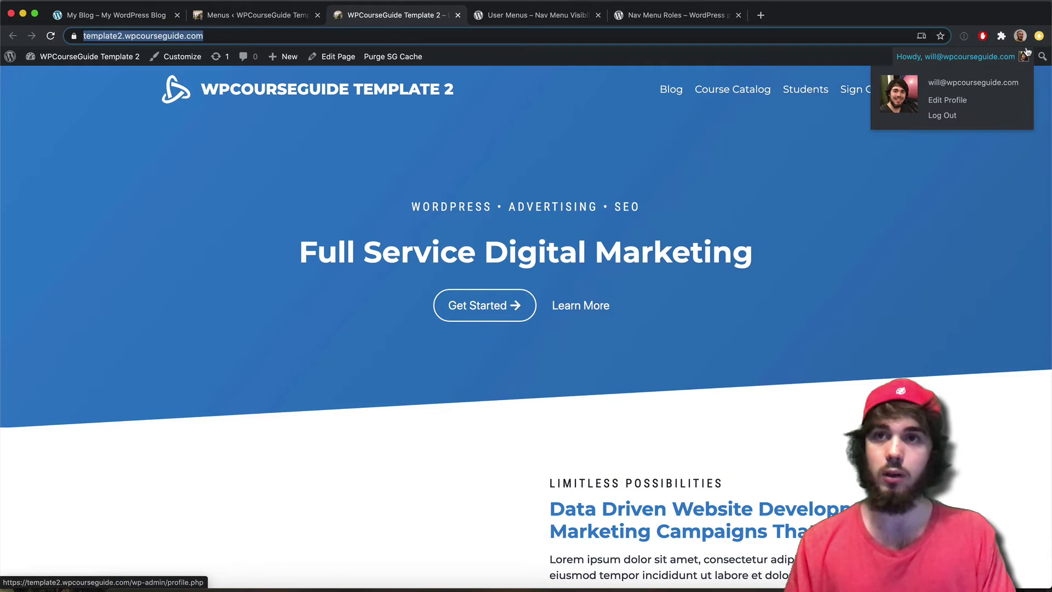
left_click(1039, 36)
left_click(978, 113)
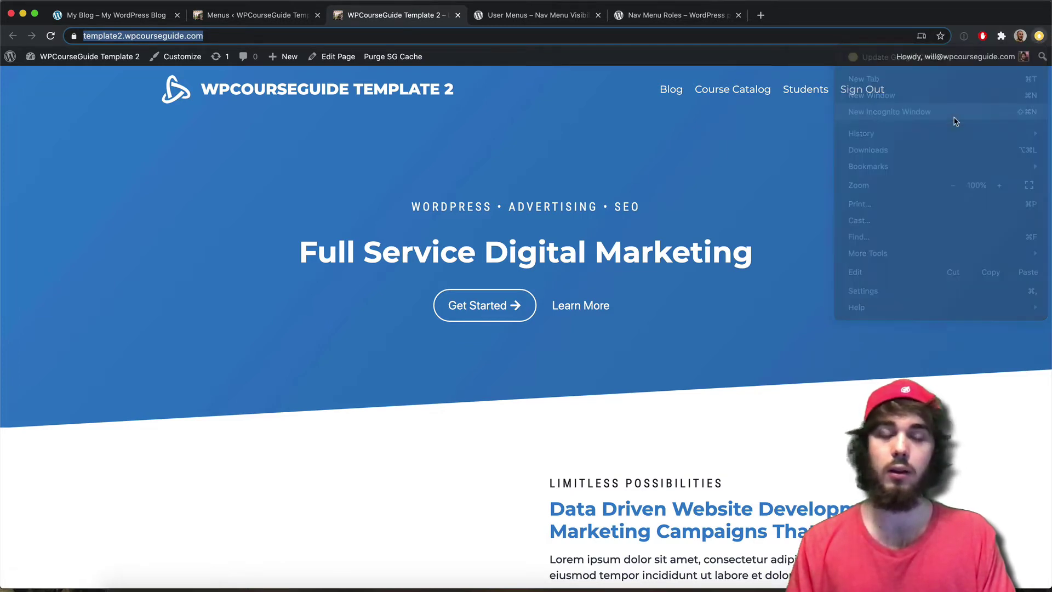
key("super+v")
key("Return")
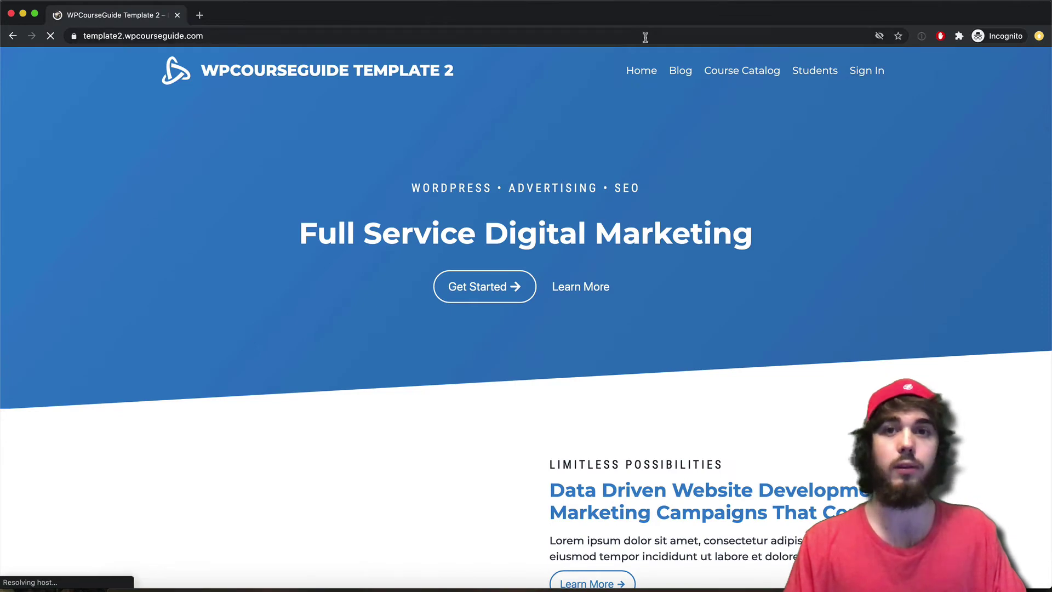
left_click_drag(645, 23, 640, 77)
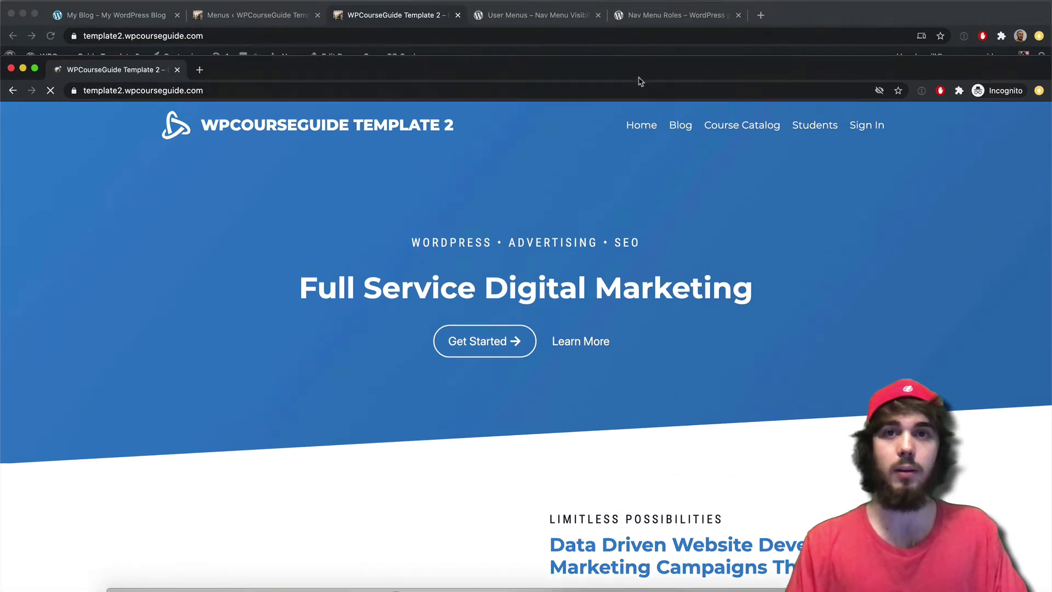
left_click(22, 69)
Switch Home's visibility to Logged In Users and review the role options for who can or can't see it.
left_click(290, 18)
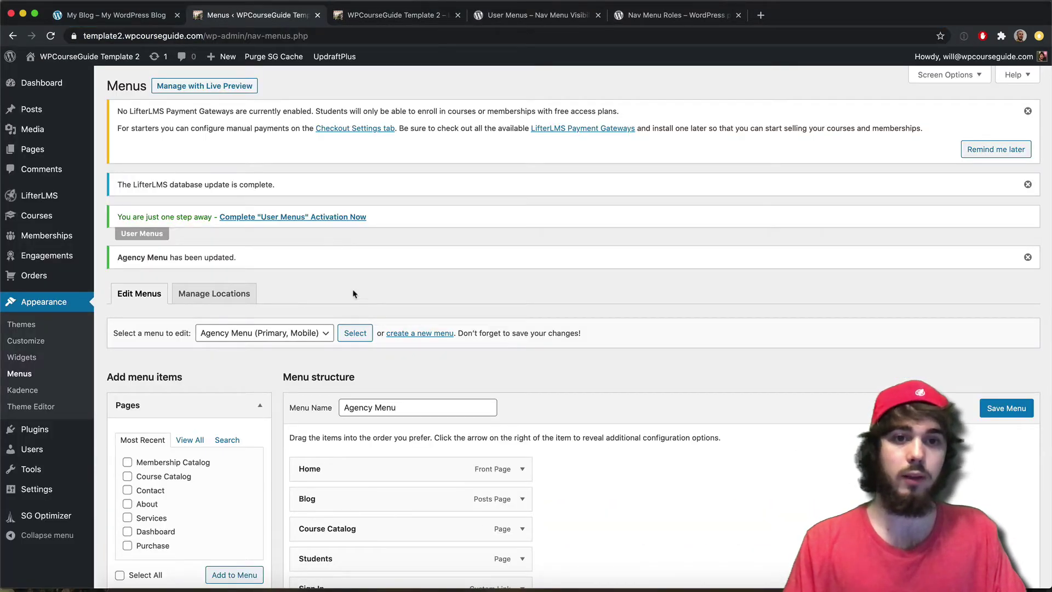
scroll(353, 294, "down", 4)
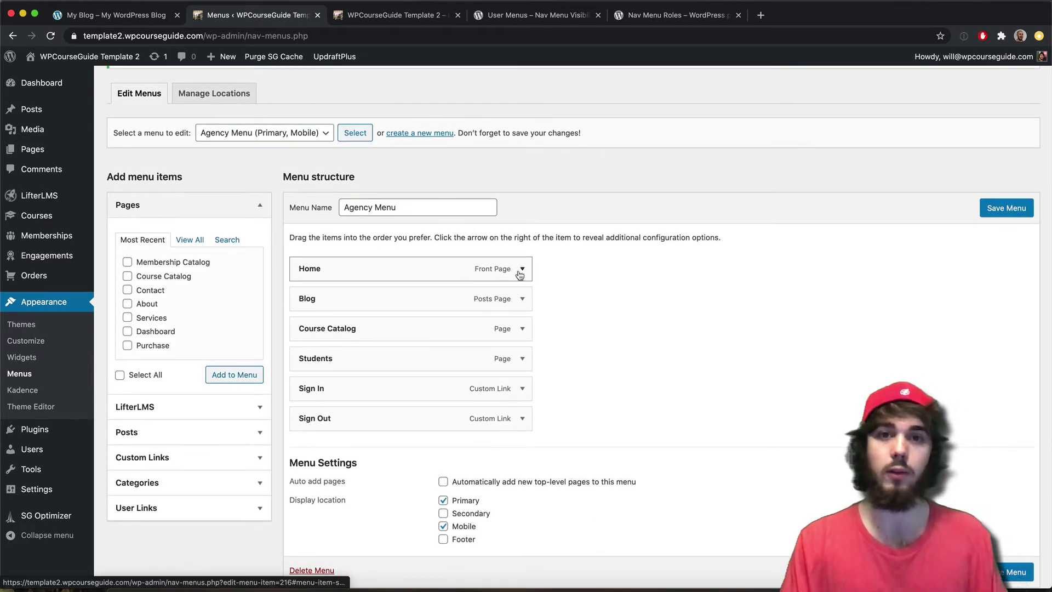
left_click(520, 274)
left_click(446, 343)
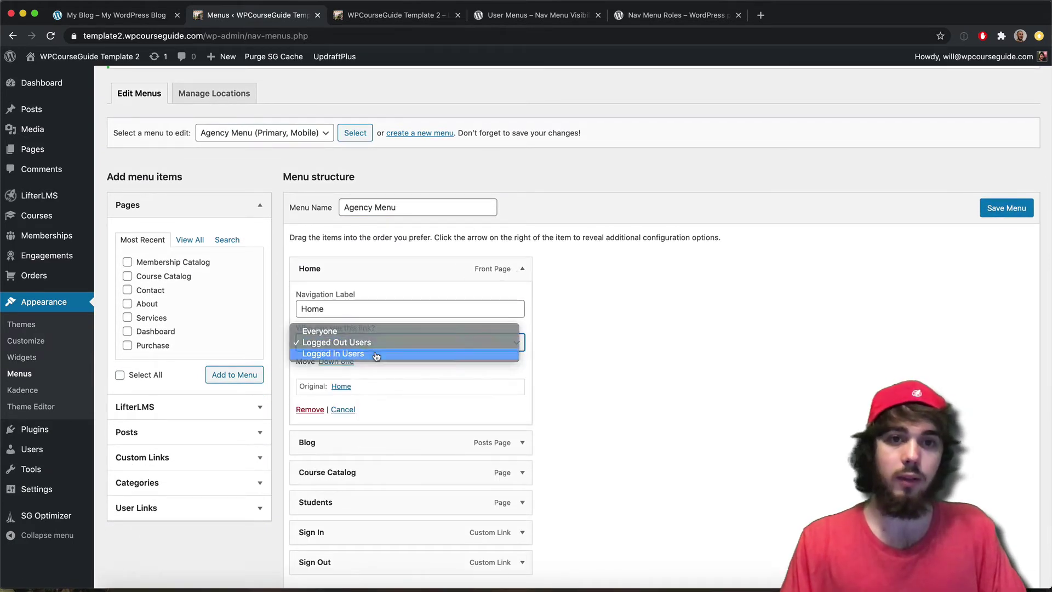
left_click(377, 354)
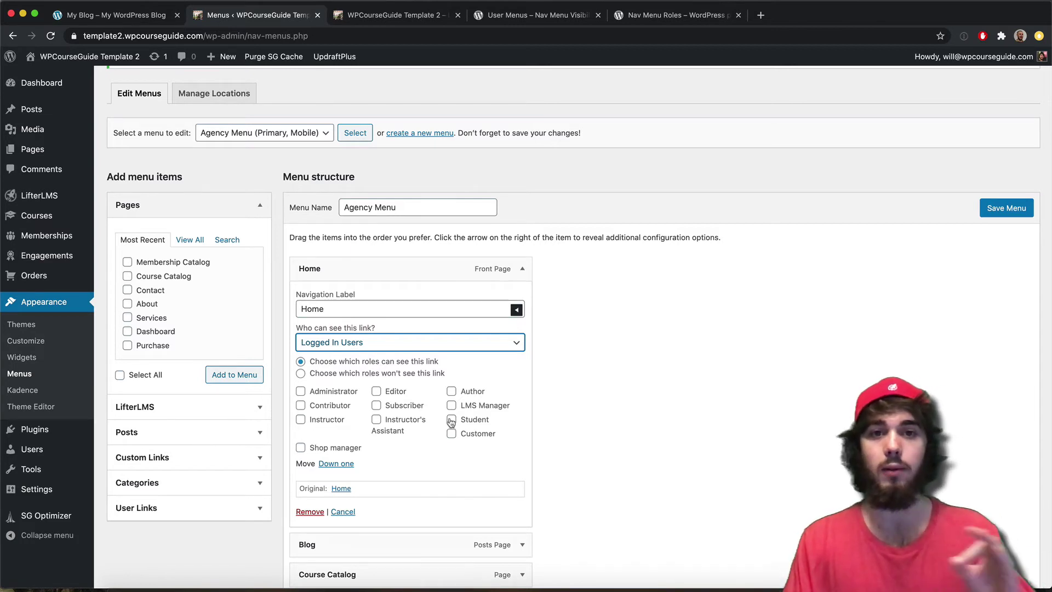
left_click(389, 377)
left_click(384, 365)
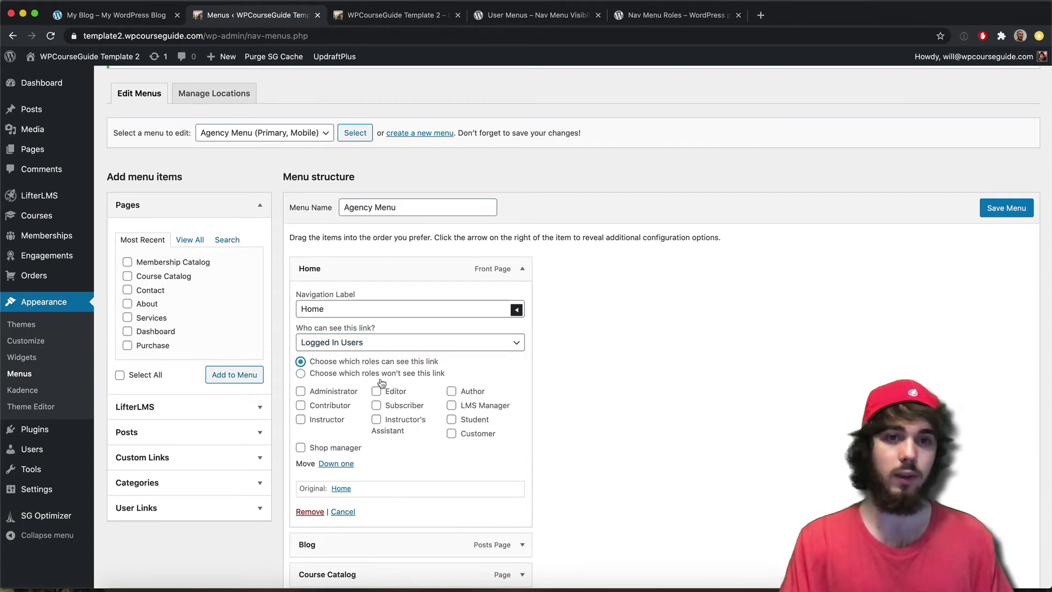
left_click(326, 392)
left_click(322, 406)
left_click(322, 395)
left_click(321, 405)
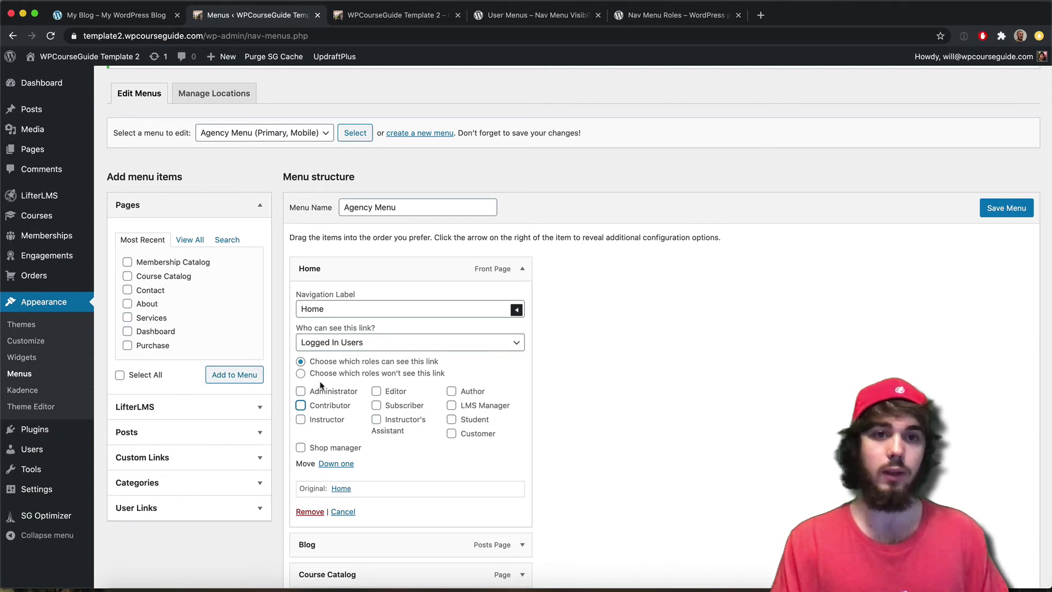
left_click(303, 374)
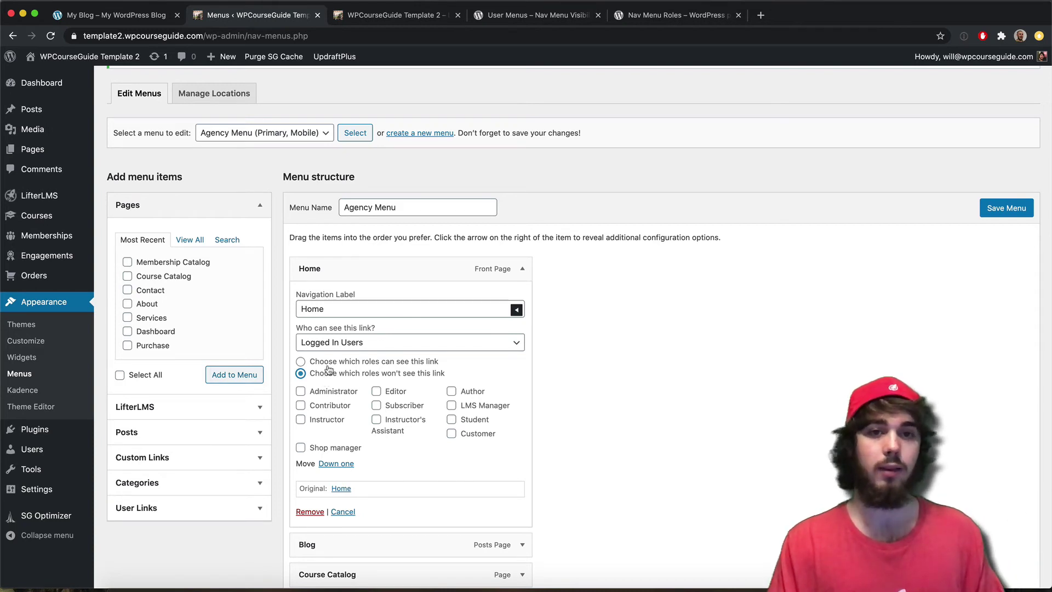
left_click(327, 363)
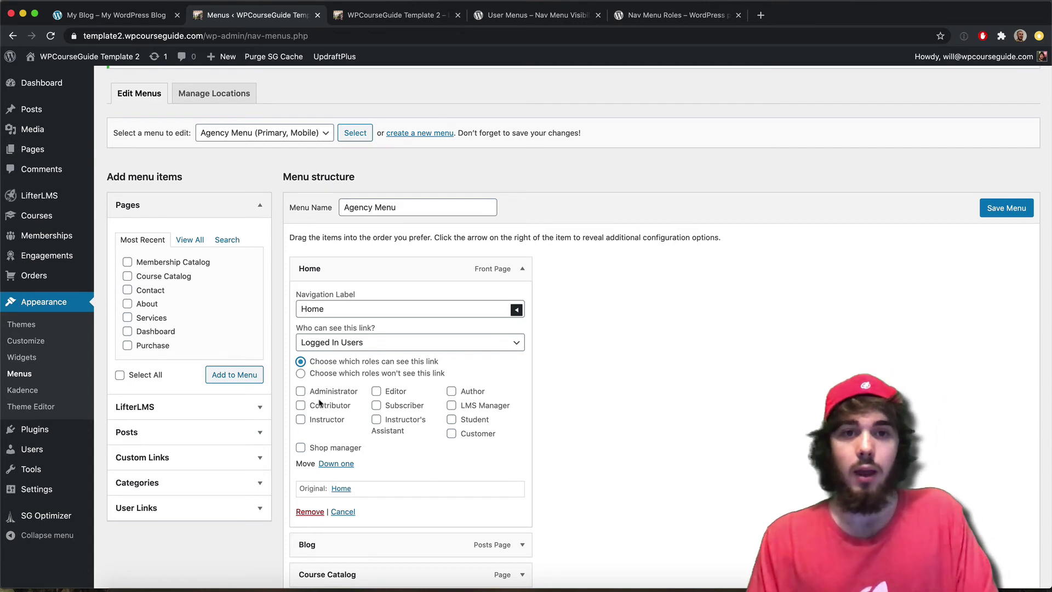
right_click(333, 421)
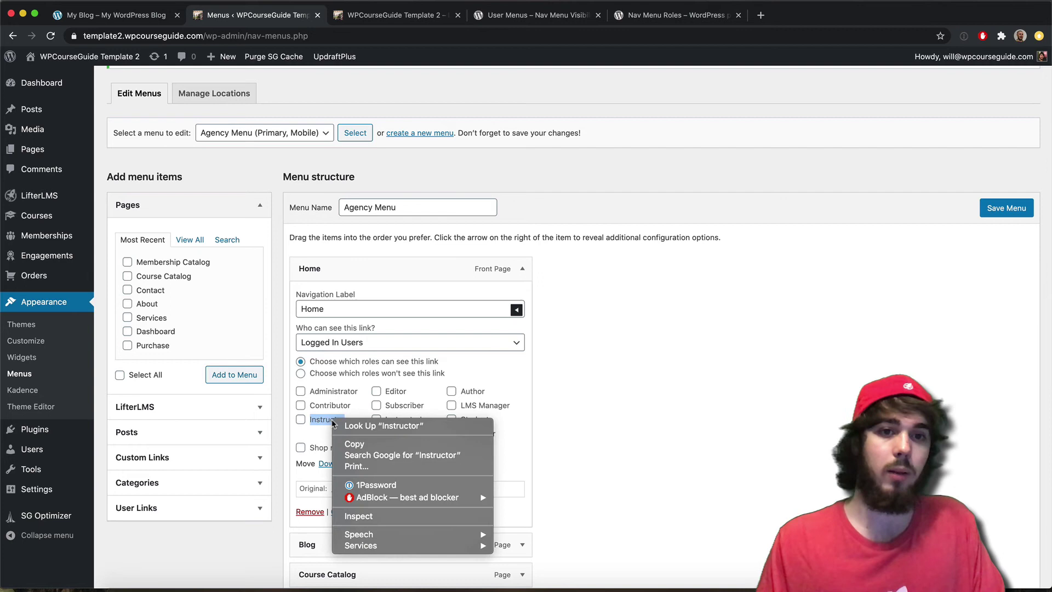
right_click(301, 420)
left_click(301, 420)
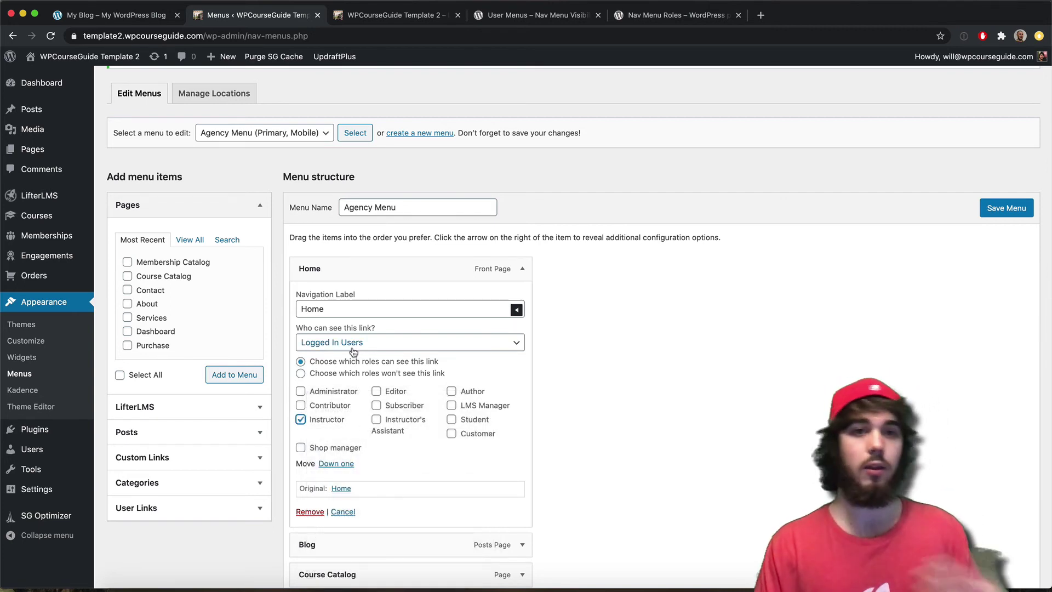
left_click(332, 423)
left_click(367, 345)
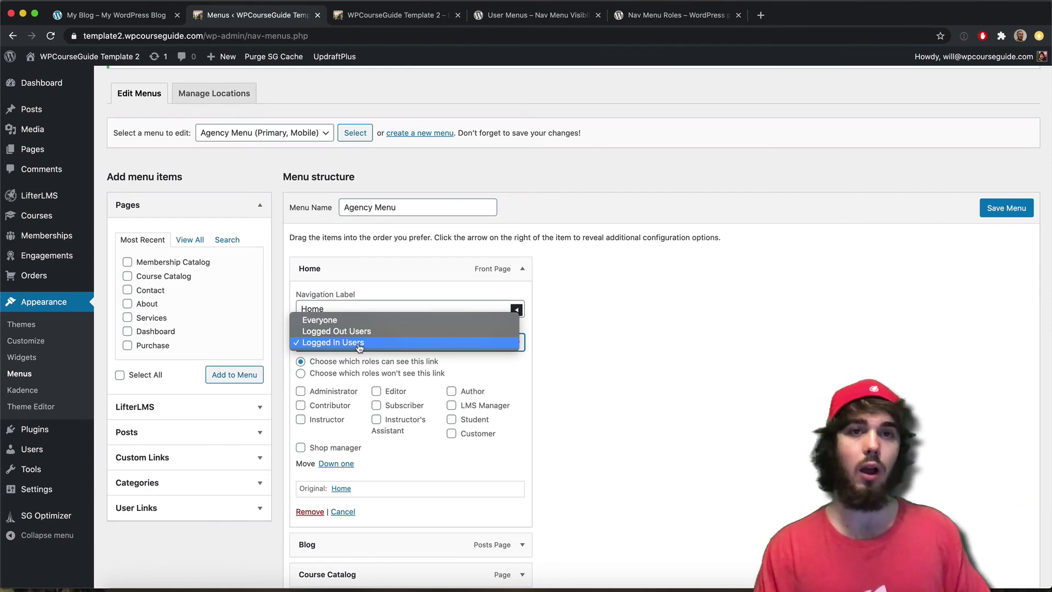
Collapse Home, confirm Blog stays visible to Everyone, then collapse Blog.
left_click(424, 31)
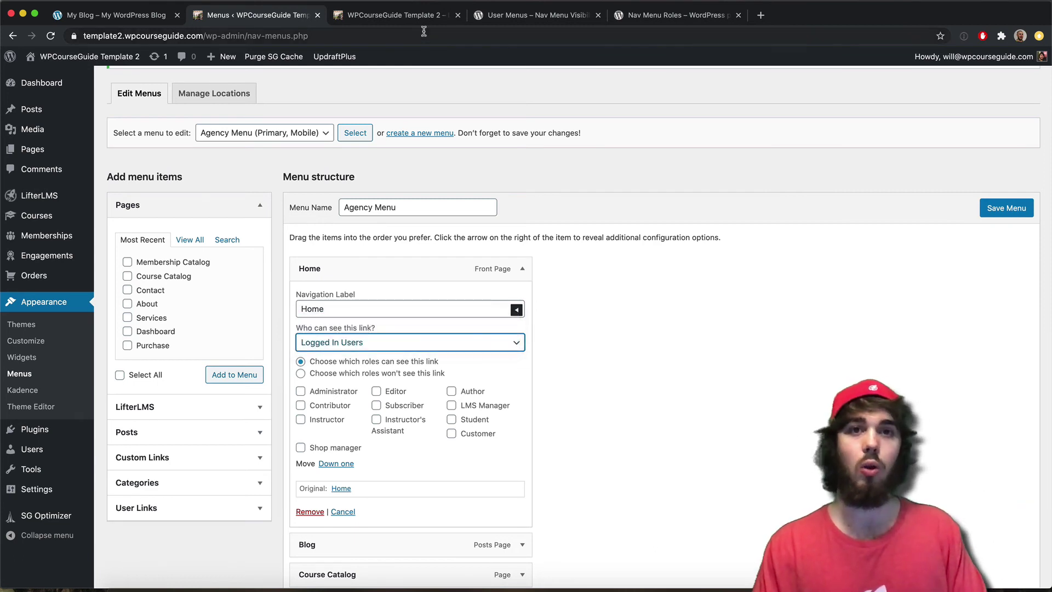
left_click(521, 270)
left_click(522, 301)
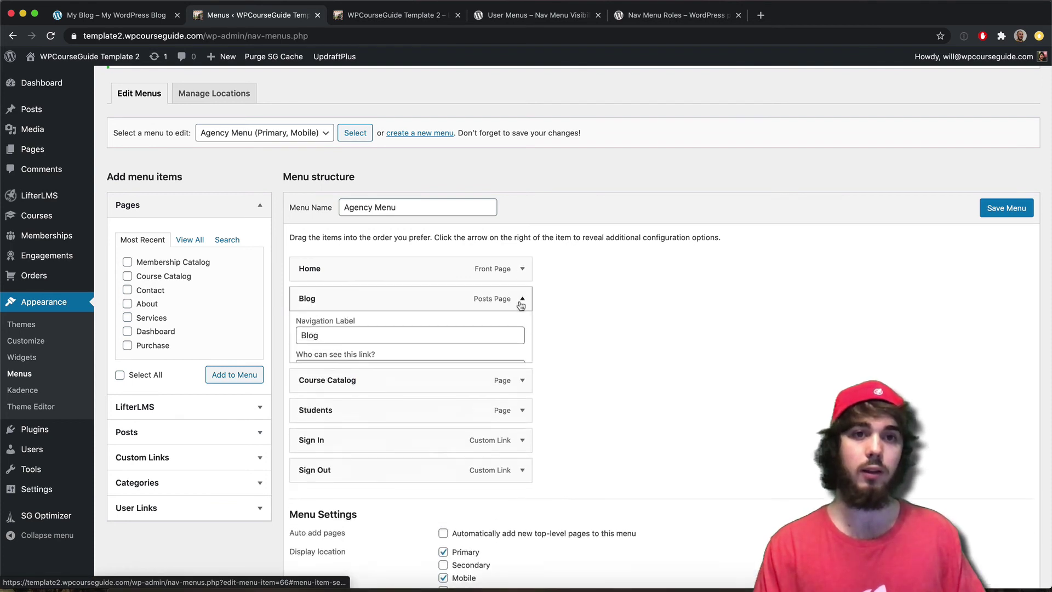
left_click(425, 369)
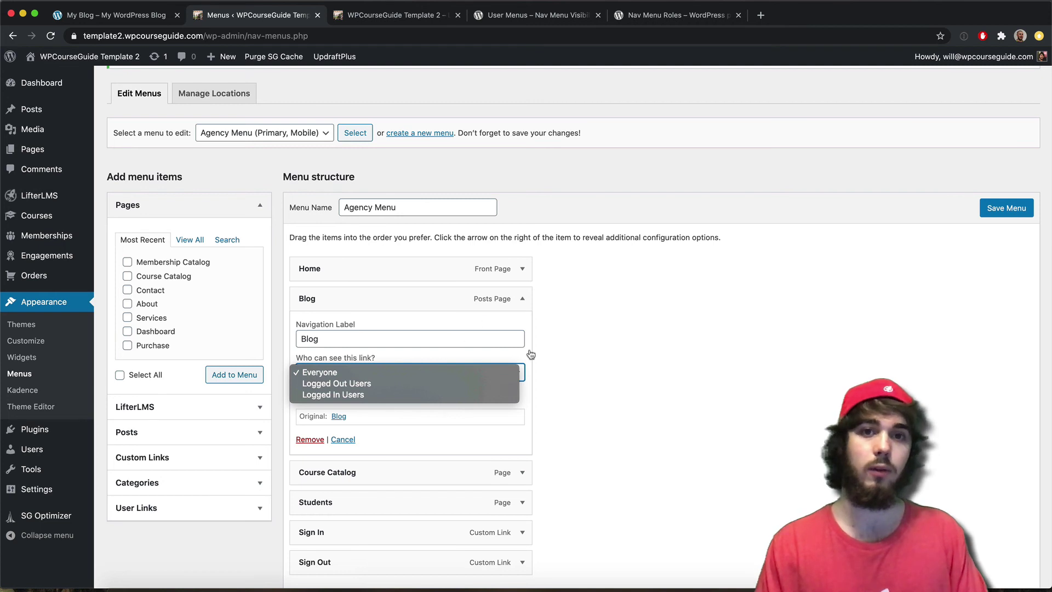
left_click(551, 356)
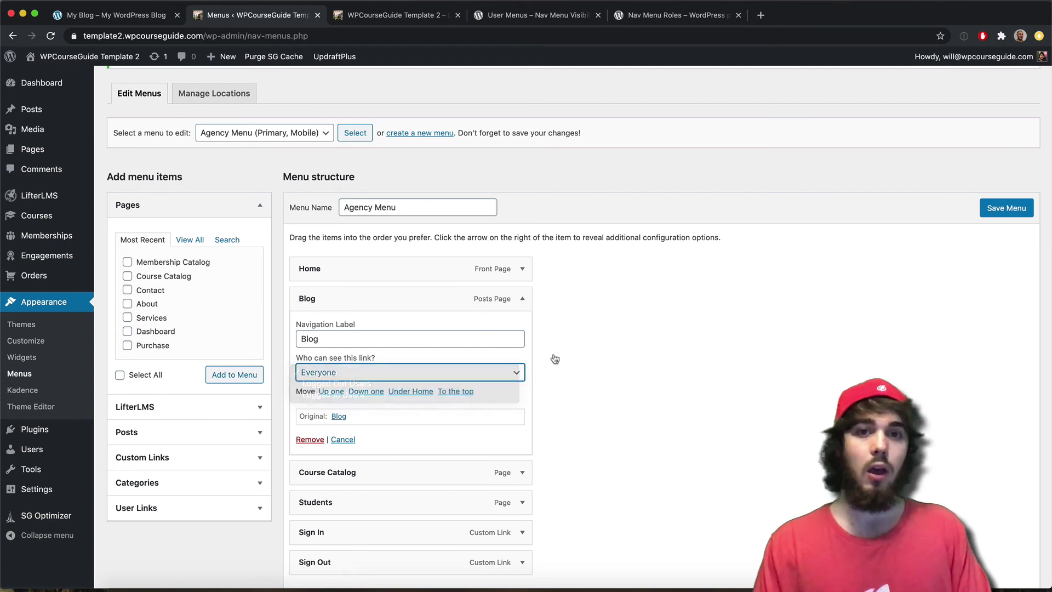
left_click(523, 299)
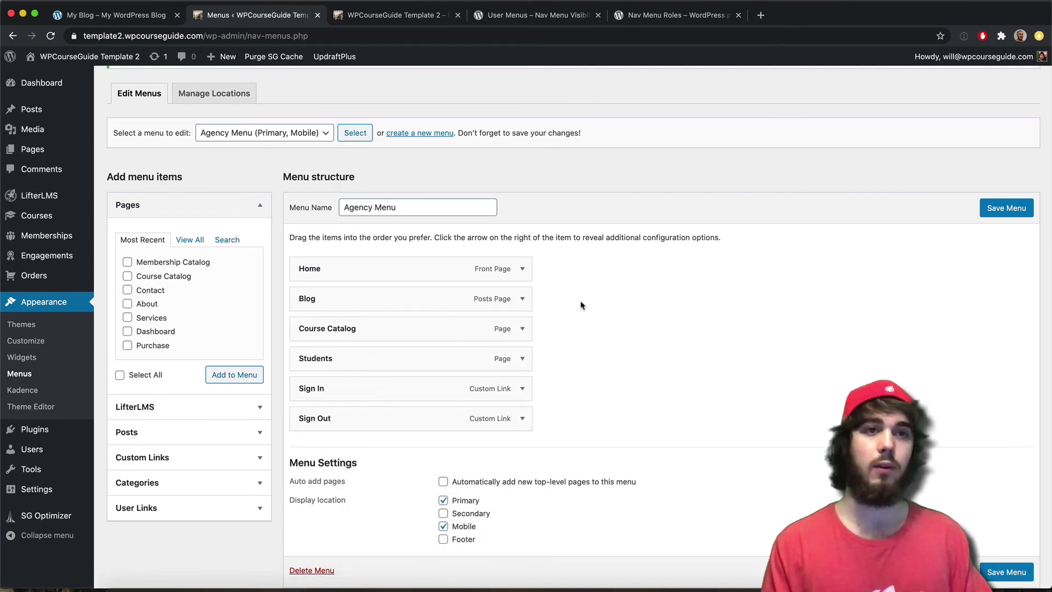